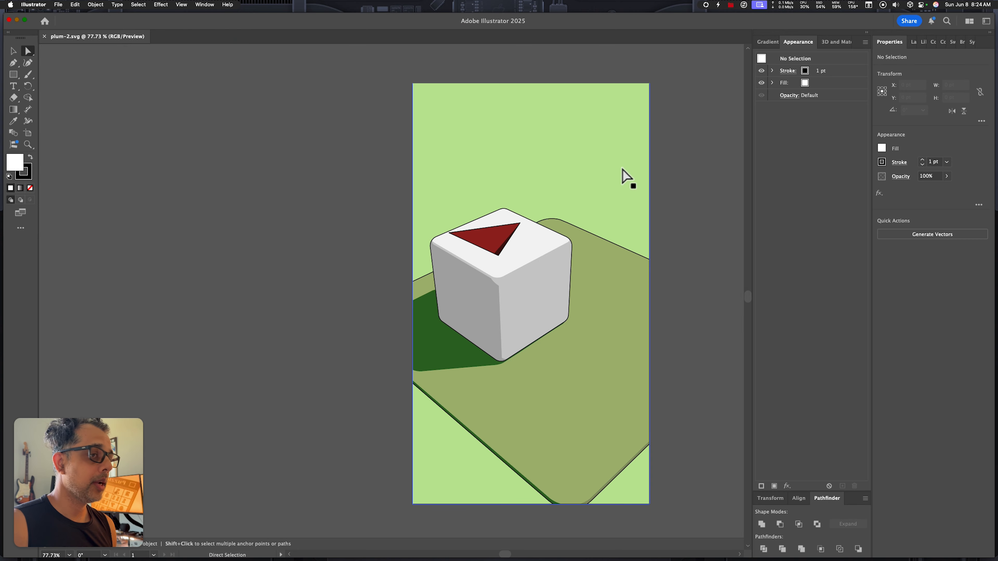
- Delete the light green background shape behind the cube in plum-2.svg and save the file
{"action": "left_click", "coordinate": [13, 51]}
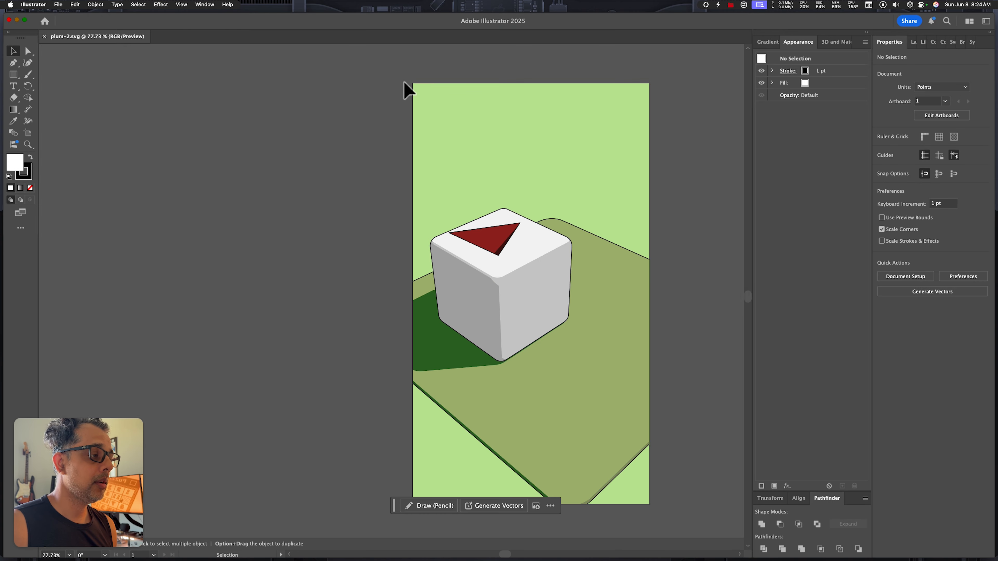
{"action": "left_click", "coordinate": [422, 117]}
{"action": "key", "text": "Delete"}
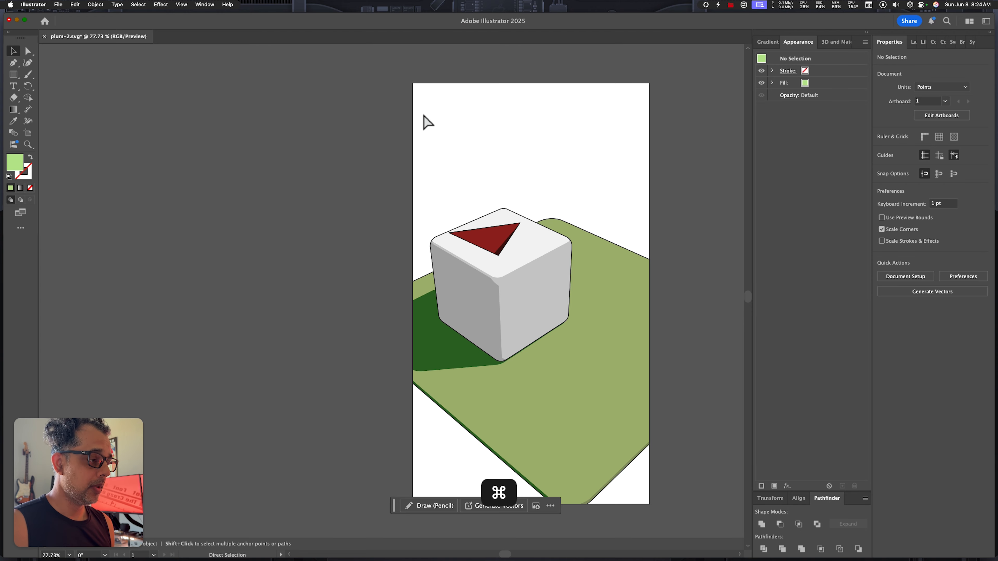
{"action": "key", "text": "super+s"}
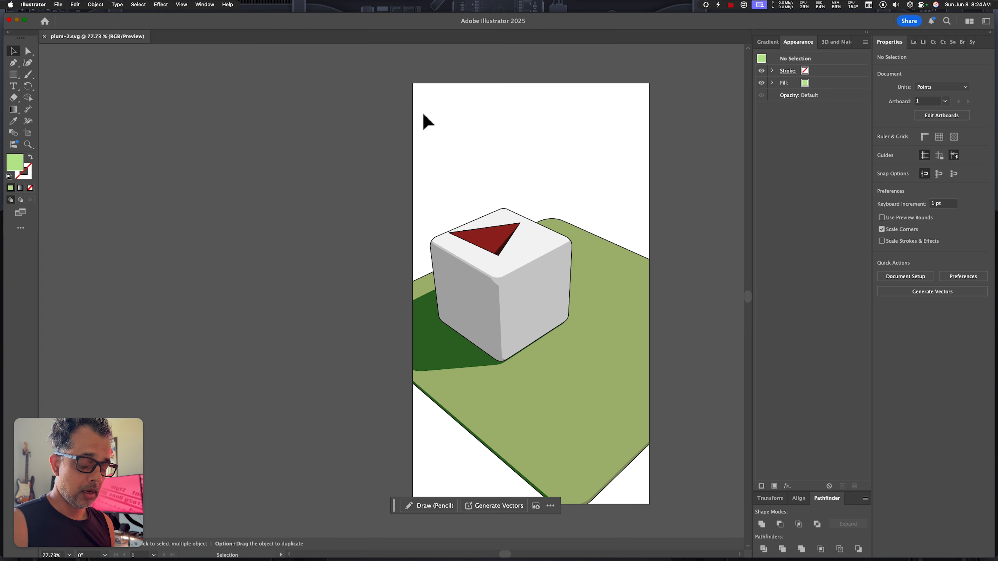
- In Photoshop, lower the plum-2 layer's opacity to 45% and add a new layer above it
{"action": "key", "text": "super+Tab"}
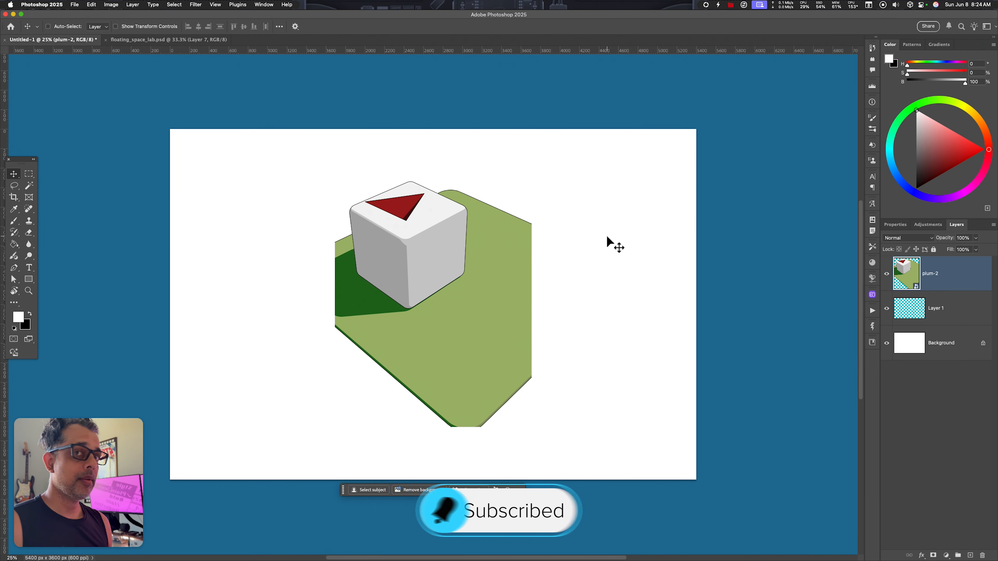
{"action": "left_click", "coordinate": [976, 238]}
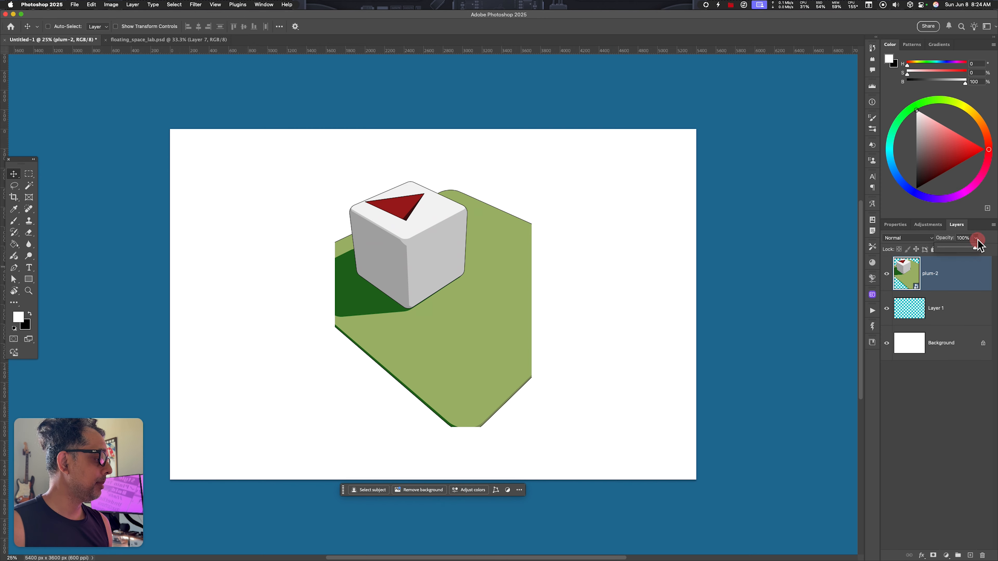
{"action": "left_click_drag", "start_coordinate": [978, 244], "coordinate": [956, 248]}
{"action": "left_click", "coordinate": [962, 276]}
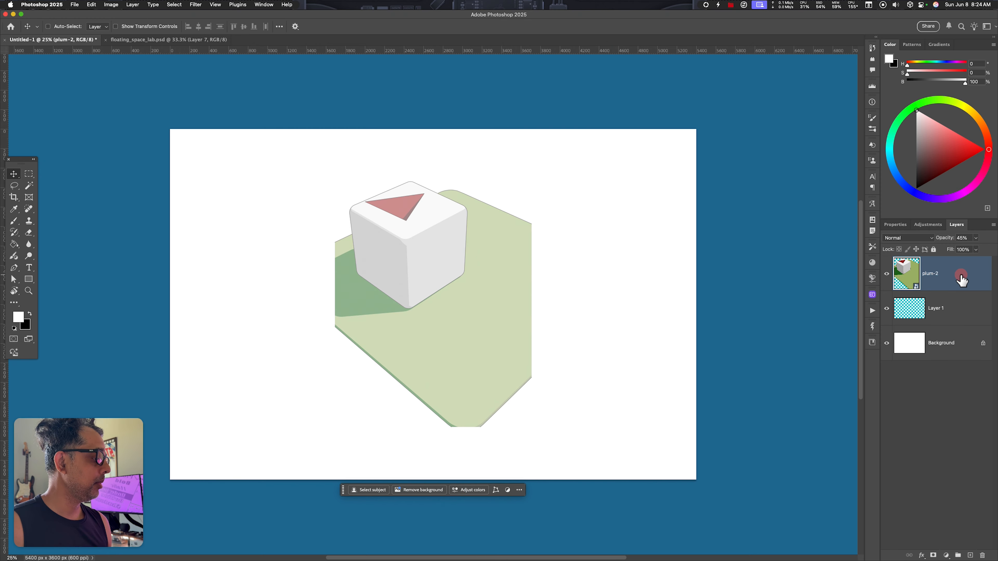
{"action": "key", "text": "alt+shift+super+n"}
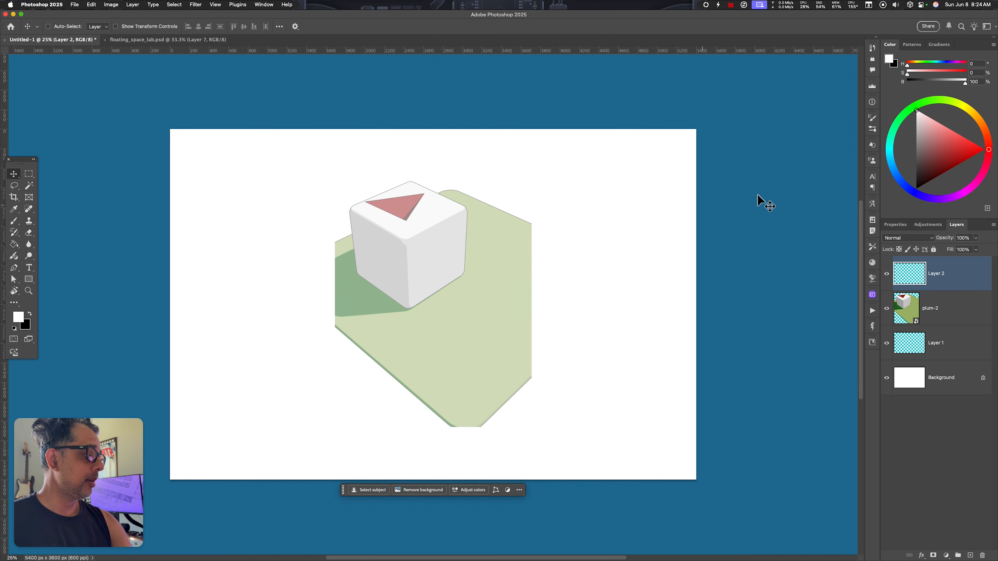
- Set the foreground colour to pure red (saturation 100, brightness 100) for the Brush tool
{"action": "left_click", "coordinate": [983, 150]}
{"action": "key", "text": "b"}
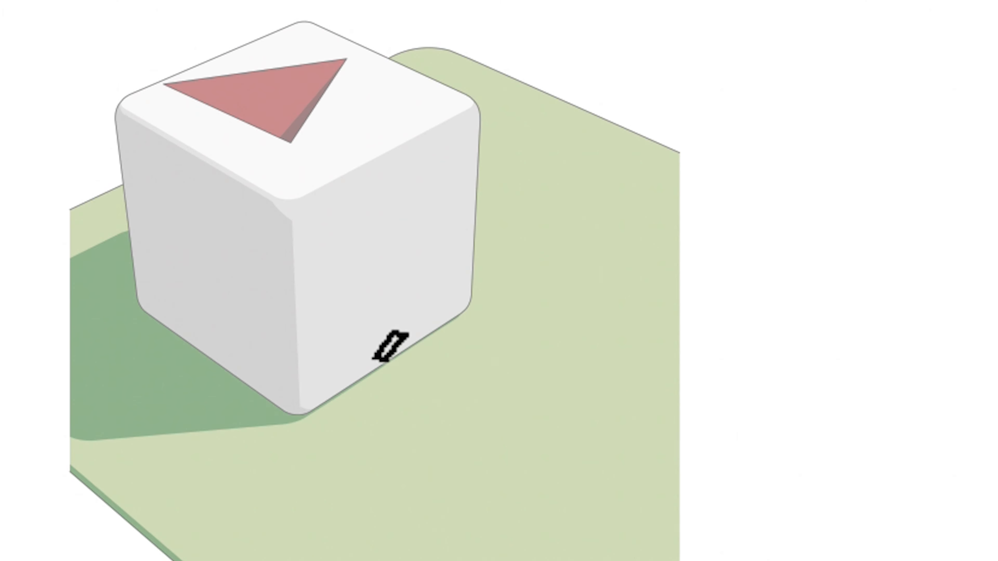
{"action": "mouse_move", "coordinate": [387, 365]}
{"action": "left_mouse_down"}
{"action": "mouse_move", "coordinate": [383, 319]}
{"action": "mouse_move", "coordinate": [400, 297]}
{"action": "mouse_move", "coordinate": [404, 346]}
{"action": "left_mouse_up"}
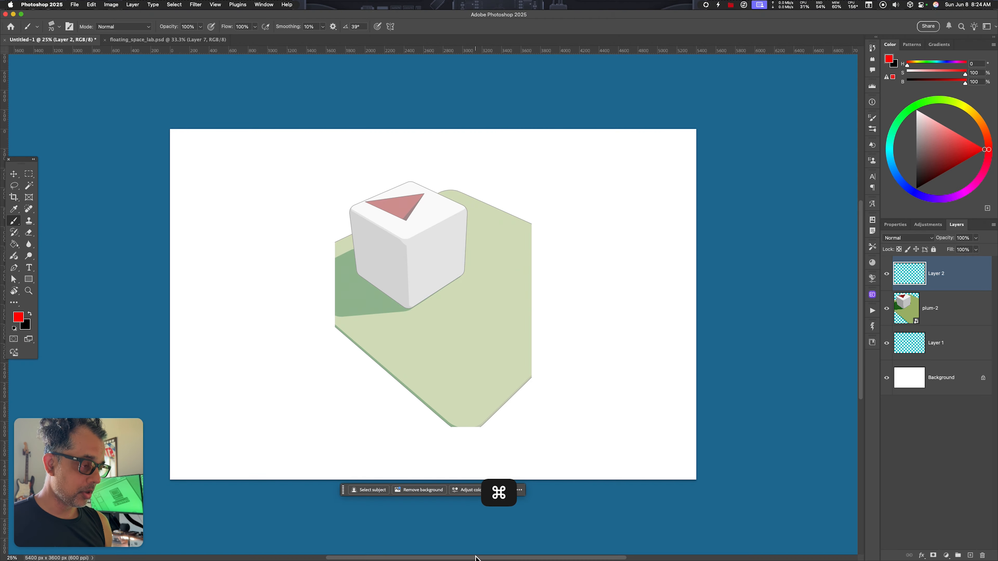
- Show the document grid and hide the plum-2 layer to view the grid on its own
{"action": "key", "text": "super+apostrophe"}
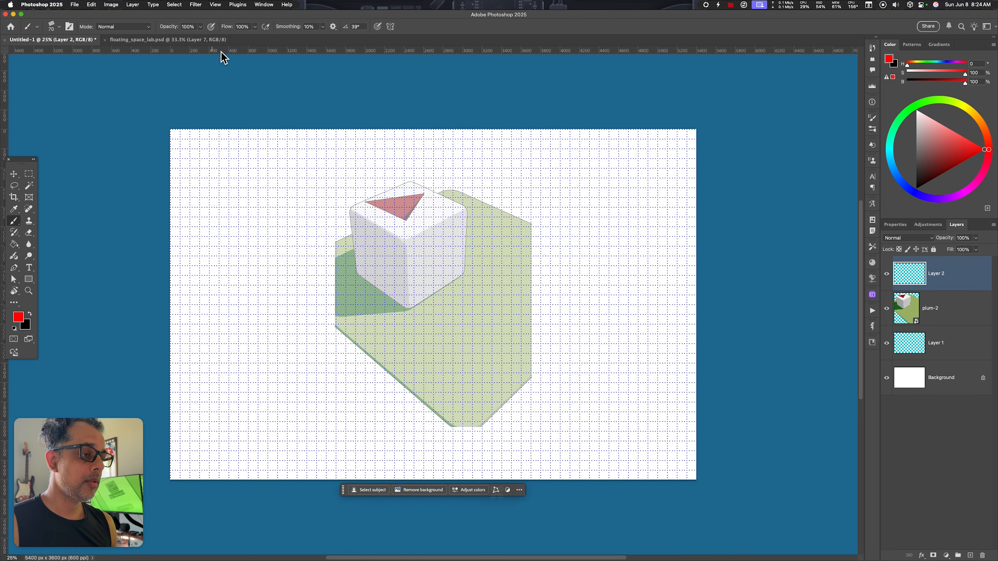
{"action": "left_click", "coordinate": [887, 309]}
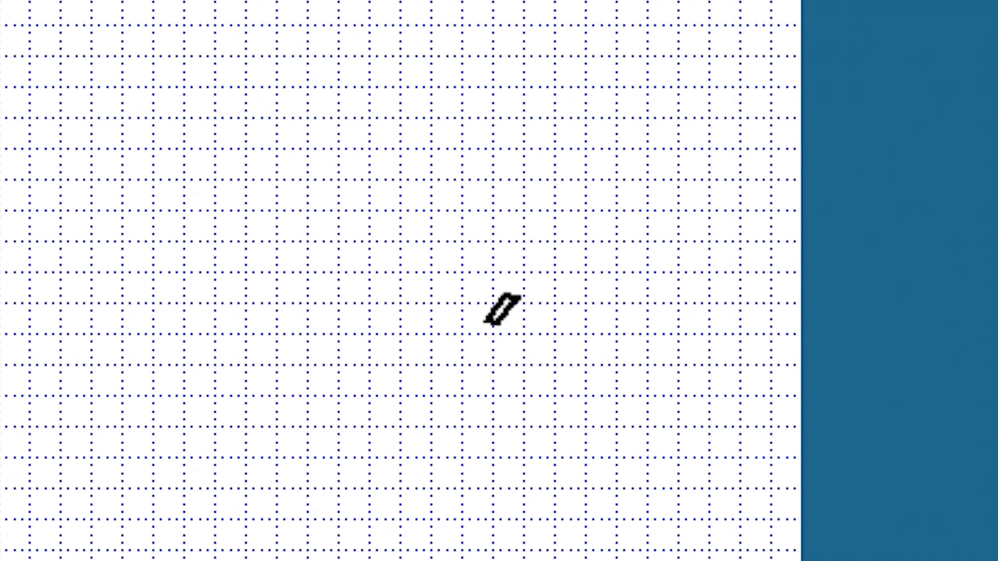
- Place the CleanShot grid graphic from the library onto the canvas and turn off the document grid
{"action": "left_click", "coordinate": [996, 122]}
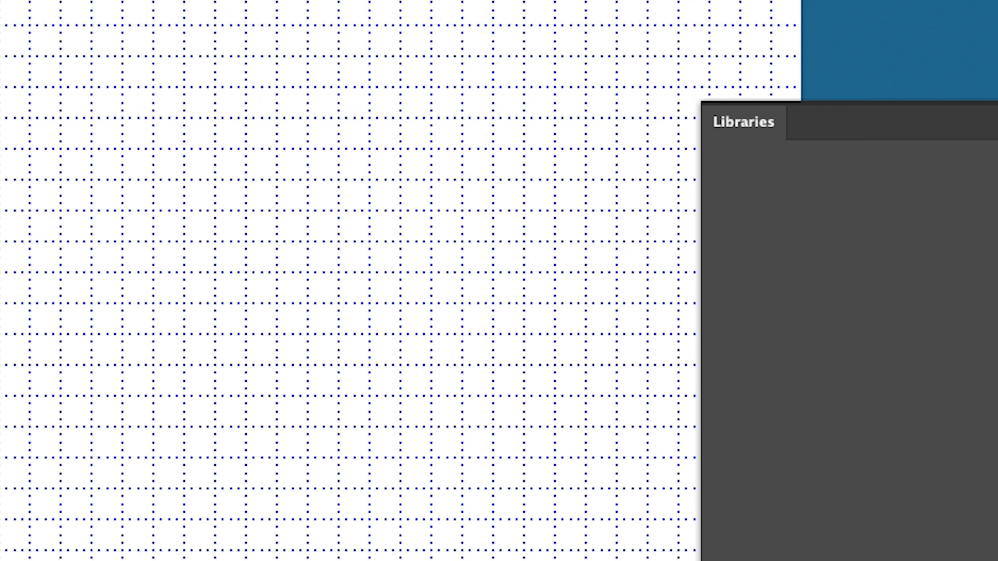
{"action": "left_click_drag", "start_coordinate": [820, 350], "coordinate": [185, 294]}
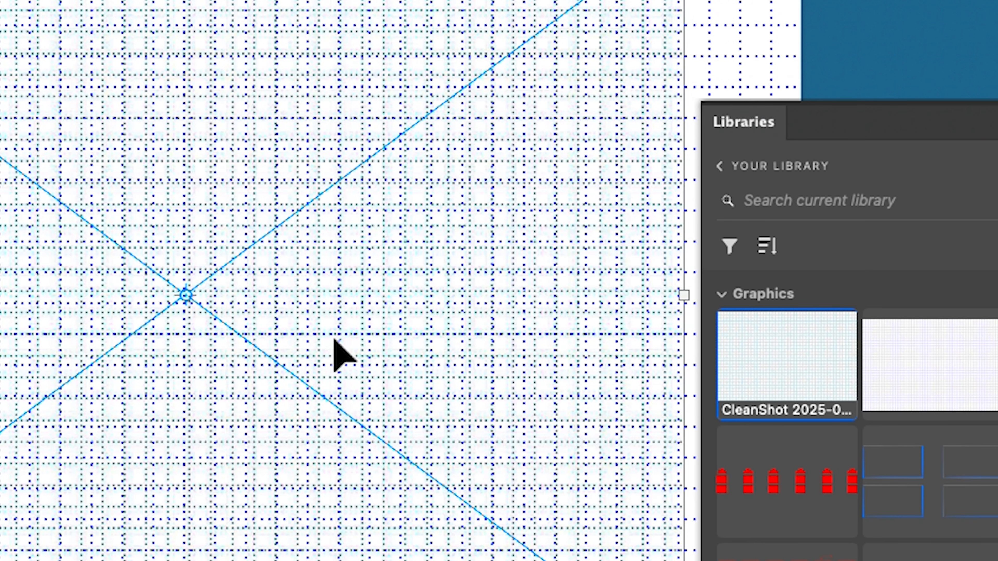
{"action": "key", "text": "Return"}
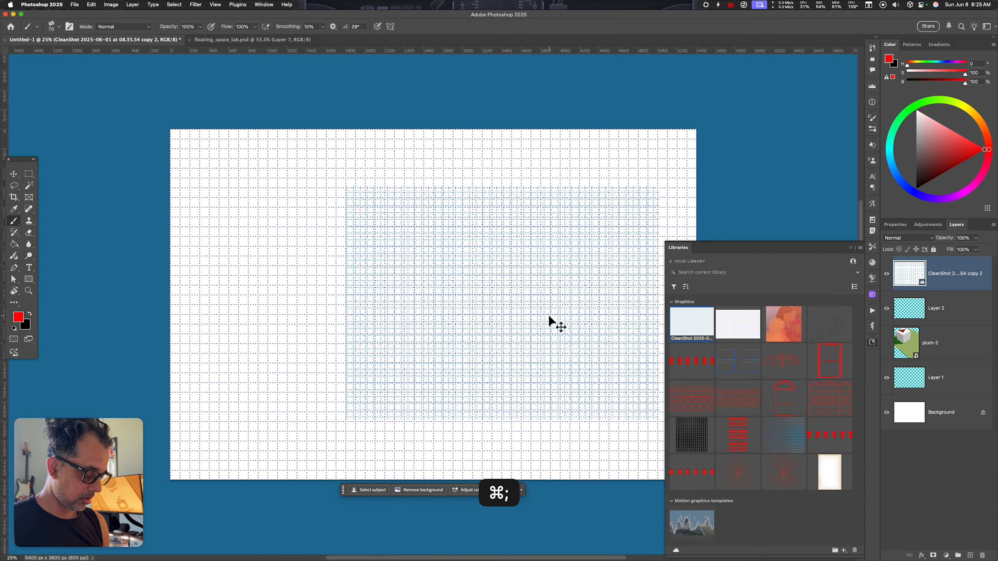
{"action": "key", "text": "super+apostrophe"}
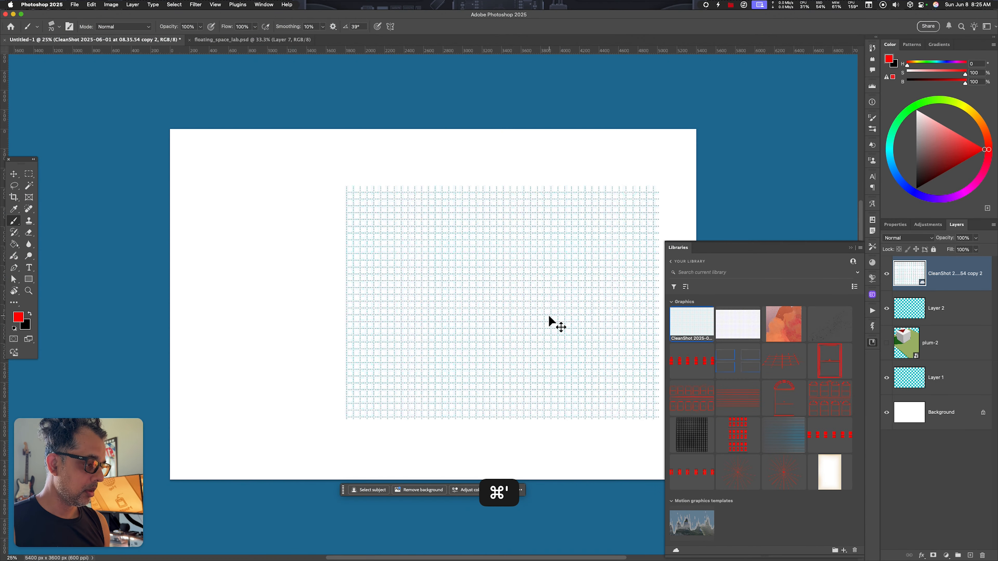
- Show the plum-2 layer and set the placed grid layer's blend mode to Multiply
{"action": "left_click", "coordinate": [886, 343]}
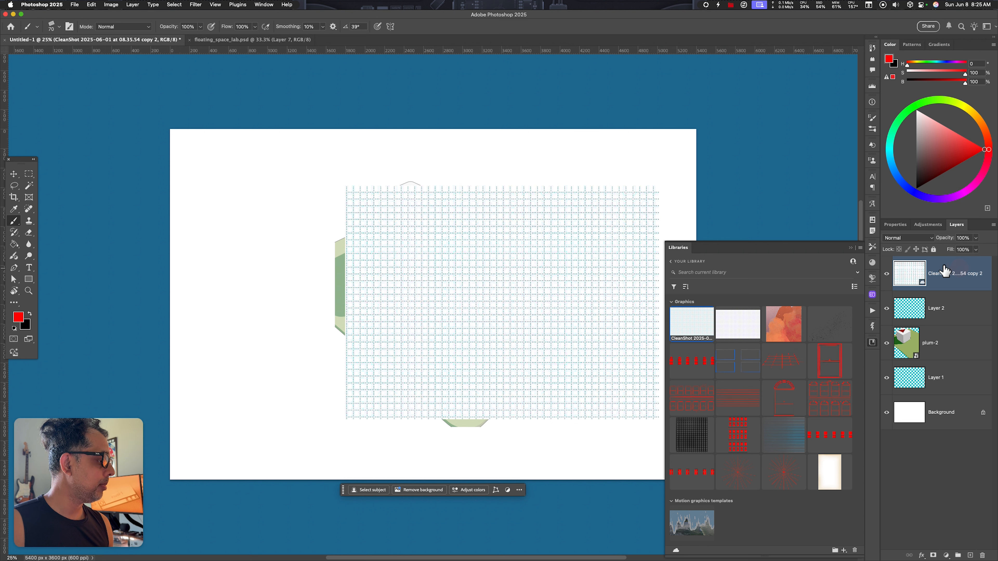
{"action": "left_click", "coordinate": [928, 239]}
{"action": "left_click", "coordinate": [918, 267]}
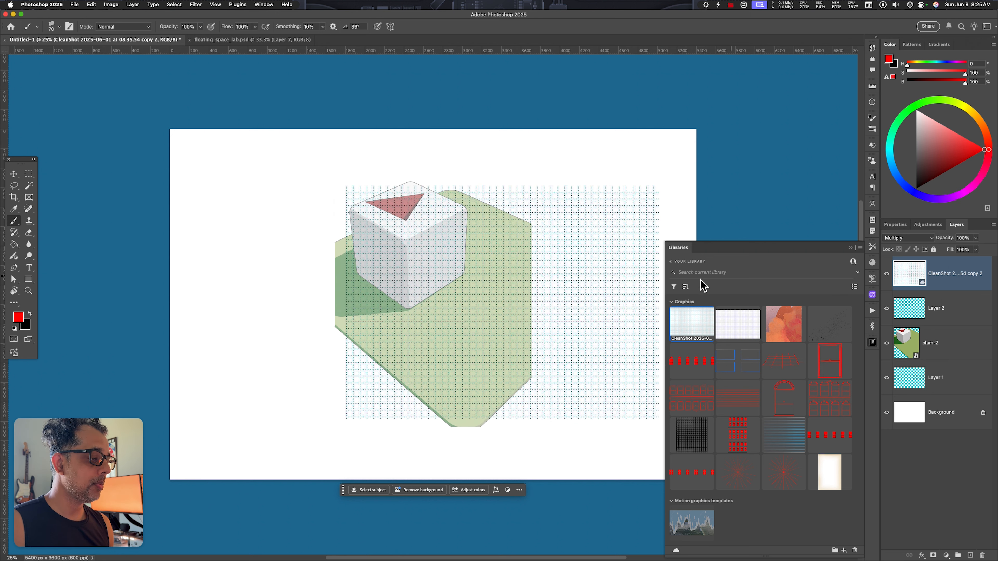
- Move the grid graphic so it covers the cube, keeping its size at 100%
{"action": "key", "text": "v"}
{"action": "left_click_drag", "start_coordinate": [596, 297], "coordinate": [486, 261]}
{"action": "key", "text": "super+t"}
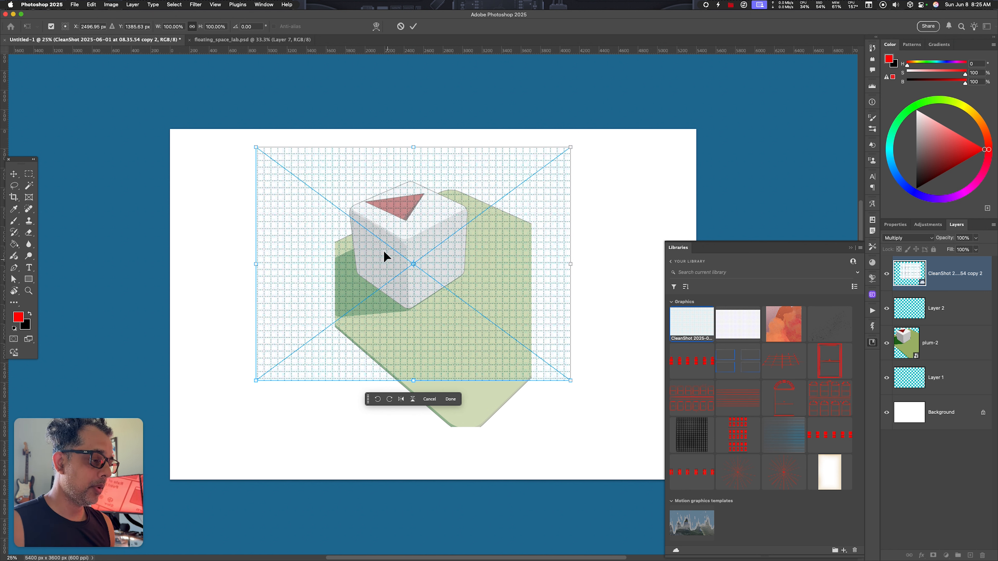
{"action": "key", "text": "Return"}
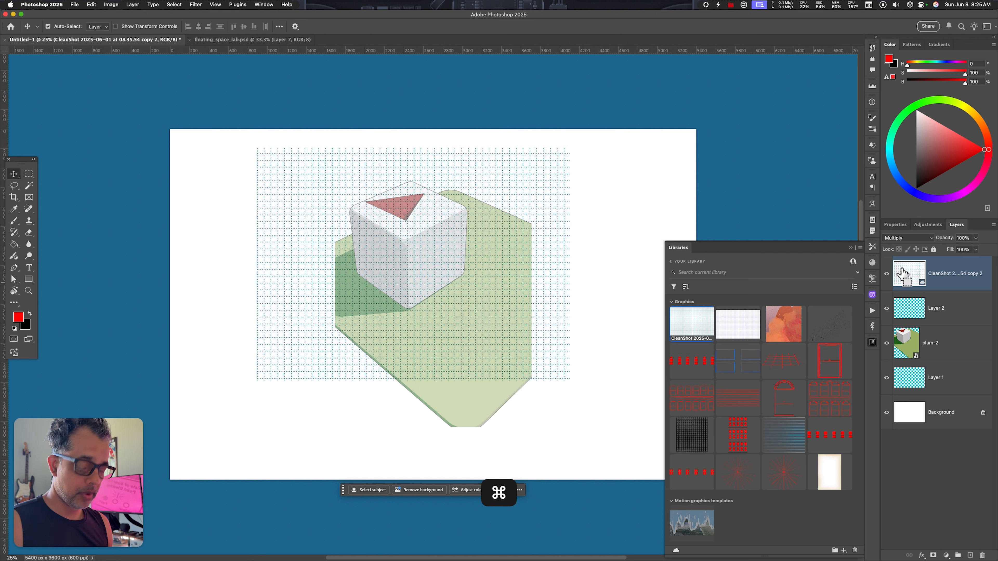
- Copy the entire contents of the grid graphic layer and hide that layer
{"action": "key", "text": "super+a"}
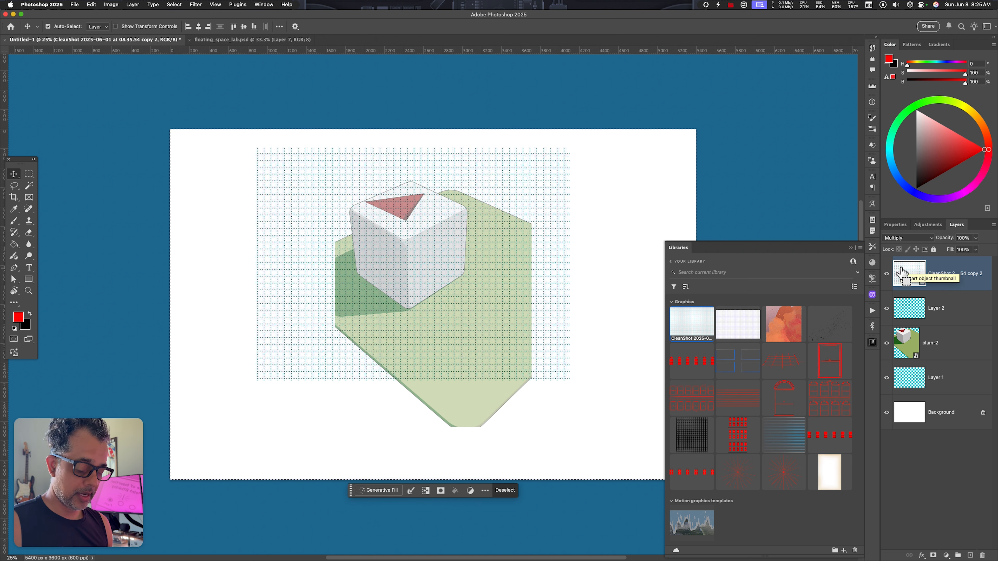
{"action": "key", "text": "super+c"}
{"action": "left_click", "coordinate": [886, 274]}
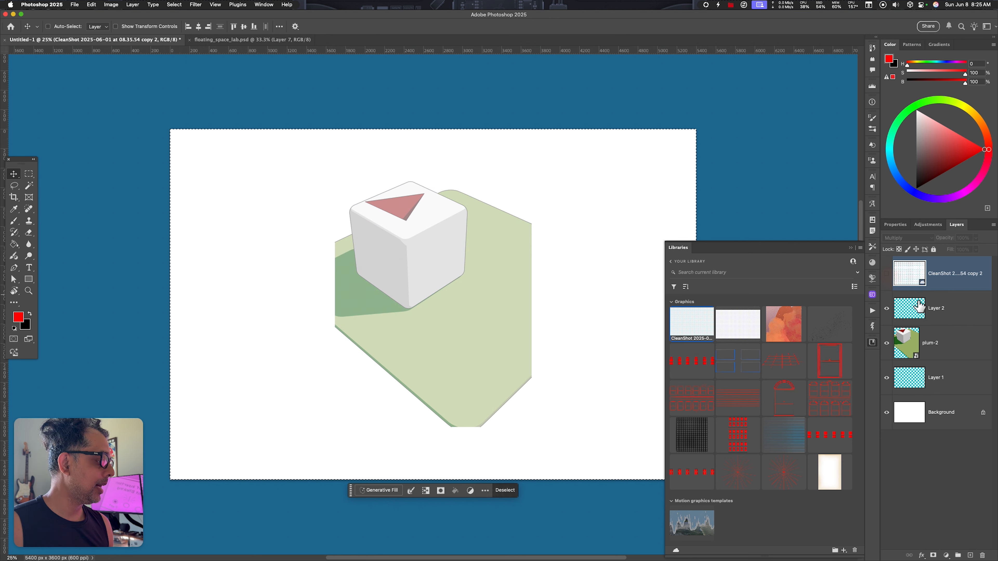
- On Layer 2, use the Vanishing Point filter to define a four-corner perspective plane over the cube's right face
{"action": "left_click", "coordinate": [943, 308]}
{"action": "left_click", "coordinate": [201, 5]}
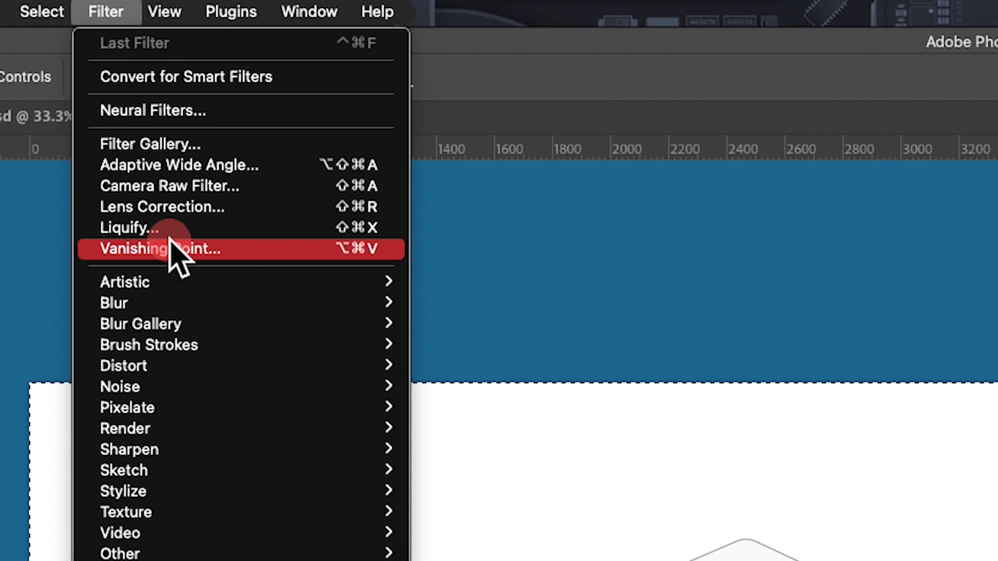
{"action": "left_click", "coordinate": [175, 250]}
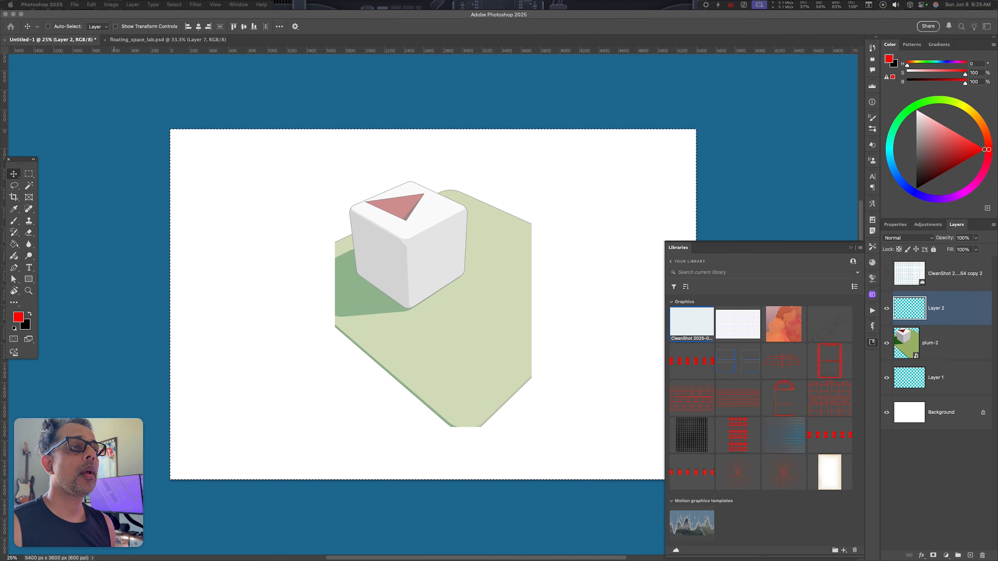
{"action": "left_click_drag", "start_coordinate": [318, 44], "coordinate": [346, 207]}
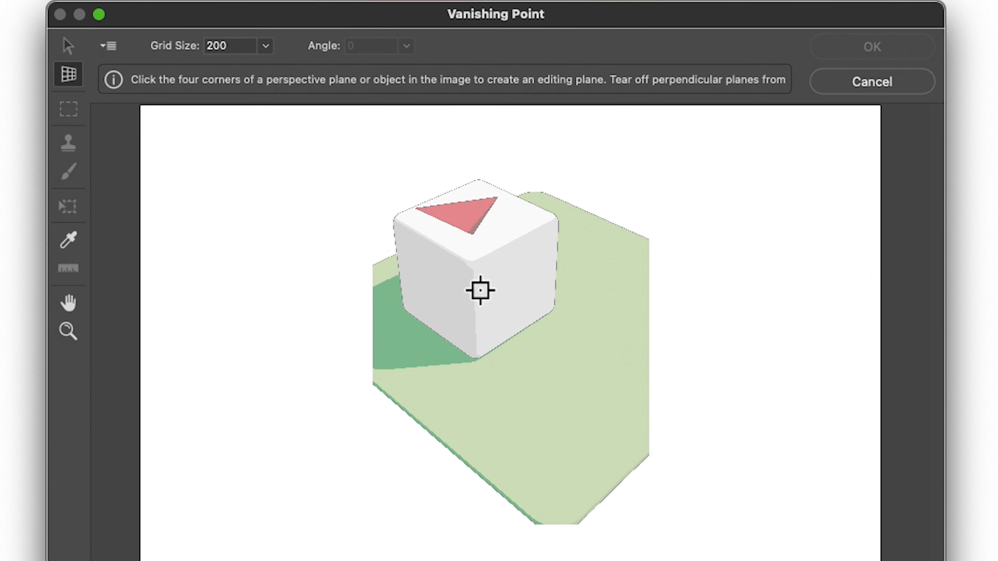
{"action": "key", "text": "alt"}
{"action": "scroll", "coordinate": [490, 297], "scroll_direction": "up", "scroll_amount": 3}
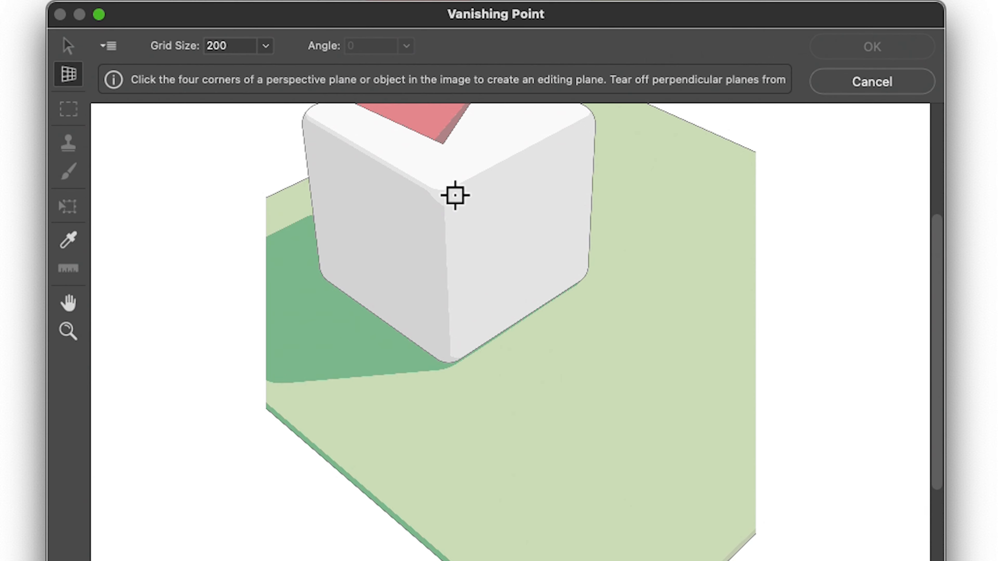
{"action": "left_click", "coordinate": [448, 193]}
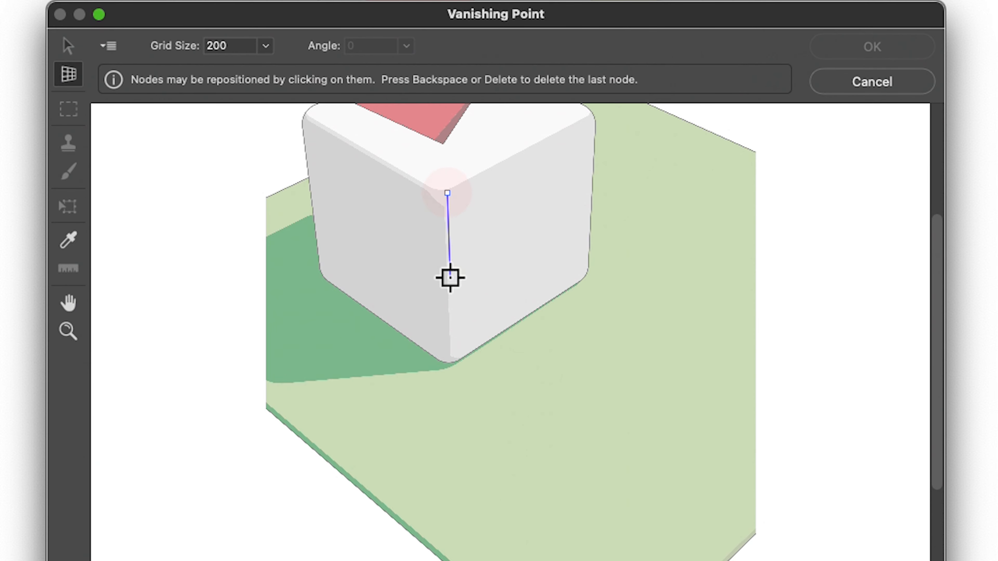
{"action": "left_click", "coordinate": [451, 364]}
{"action": "left_click", "coordinate": [589, 273]}
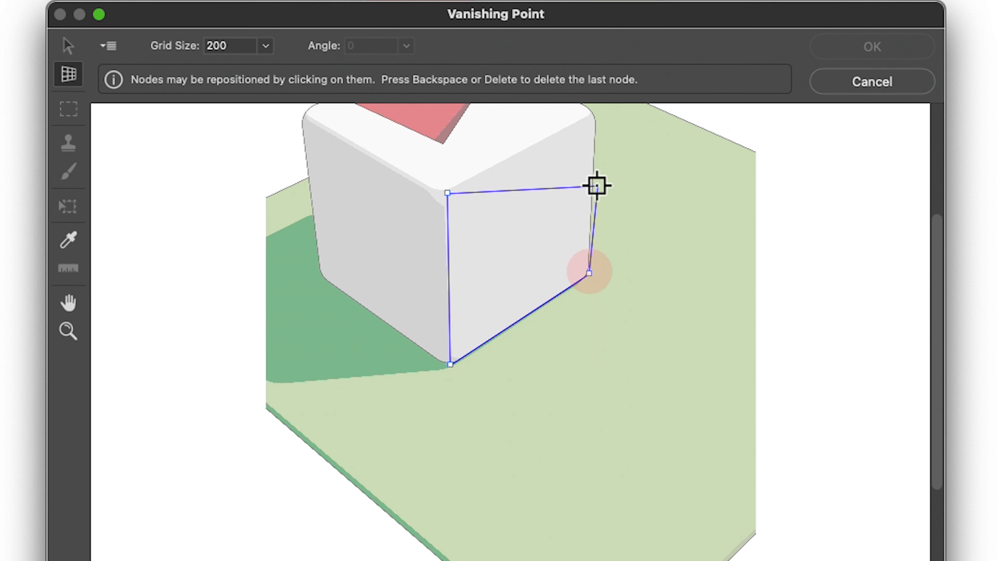
{"action": "left_click", "coordinate": [592, 112]}
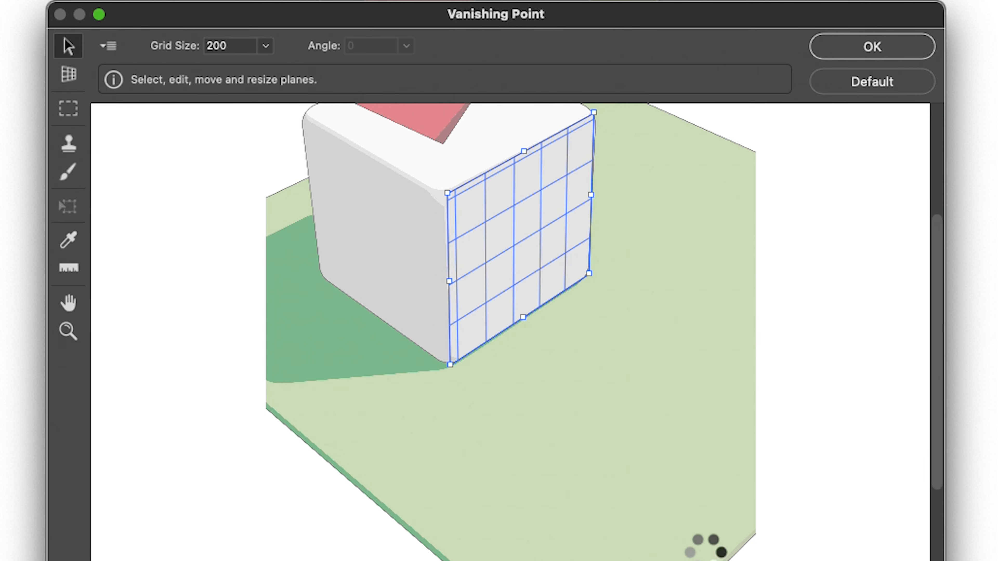
- Fit the copied grid into the perspective plane on the cube's right face and apply the Vanishing Point filter
{"action": "key", "text": "m"}
{"action": "left_click_drag", "start_coordinate": [189, 174], "coordinate": [541, 293]}
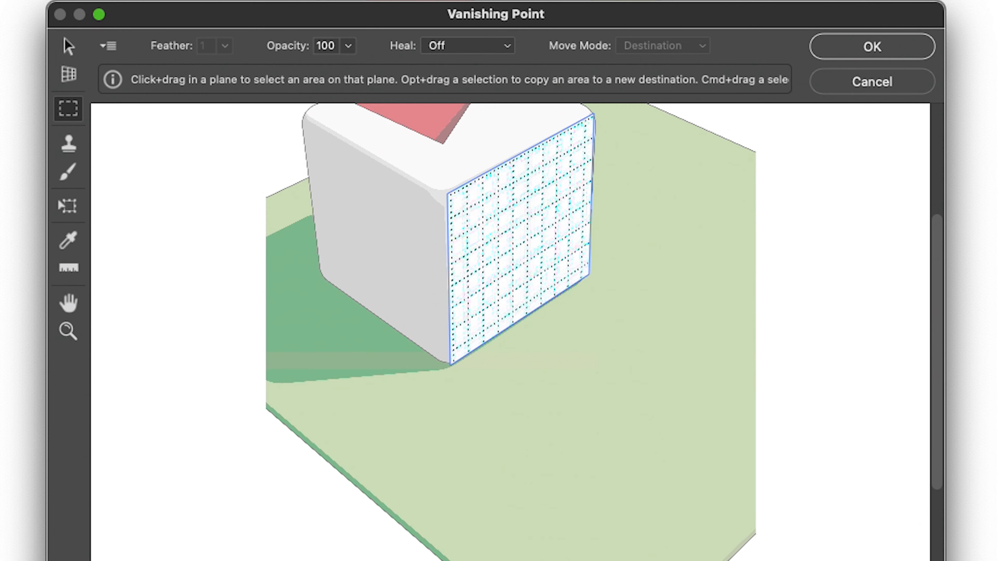
{"action": "left_click", "coordinate": [867, 49]}
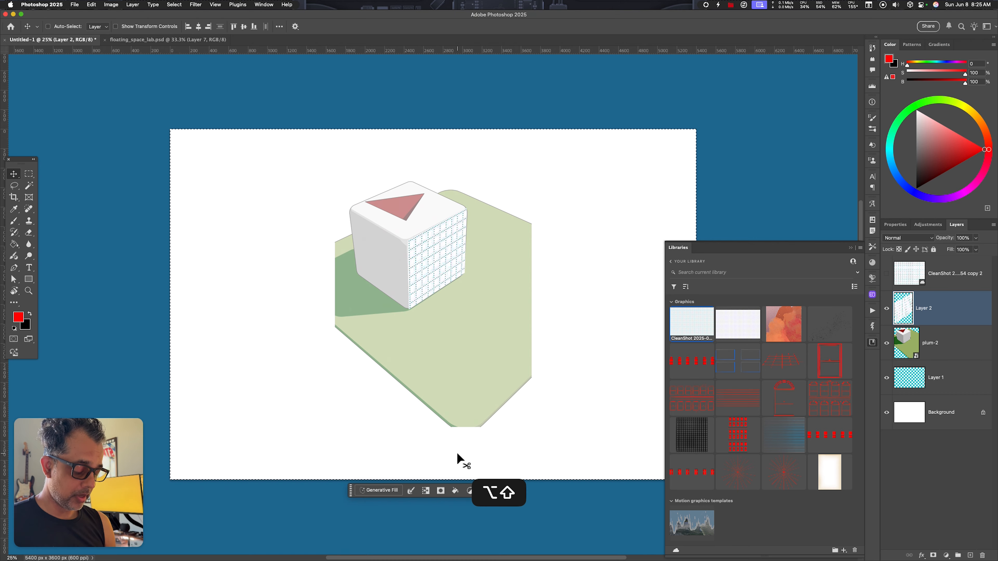
- Add a new layer and sketch a red door outline at the base of the cube's gridded face, following the perspective grid
{"action": "key", "text": "super+alt+shift+n"}
{"action": "key", "text": "super+equal"}
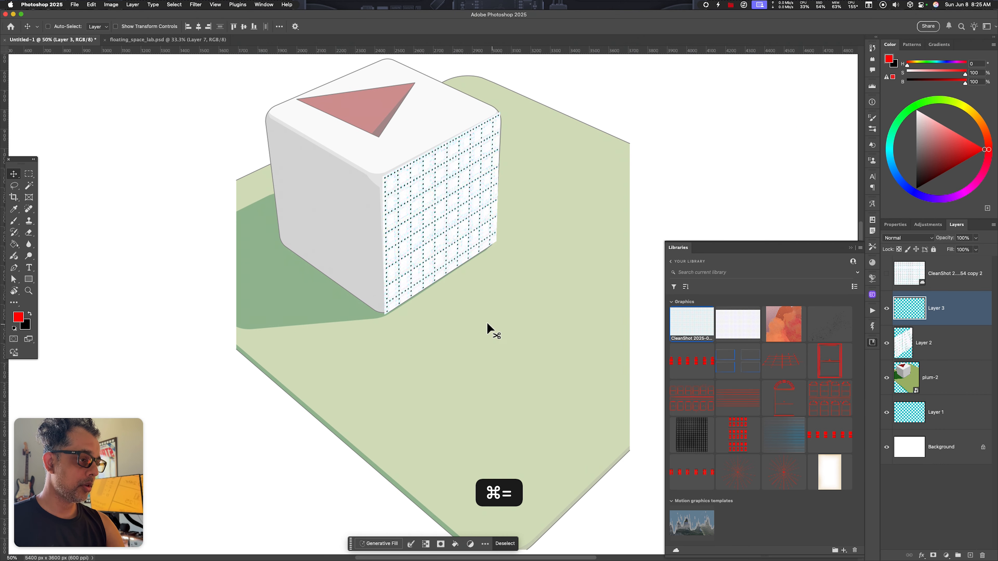
{"action": "scroll", "coordinate": [487, 330], "scroll_direction": "up", "scroll_amount": 5}
{"action": "key", "text": "b"}
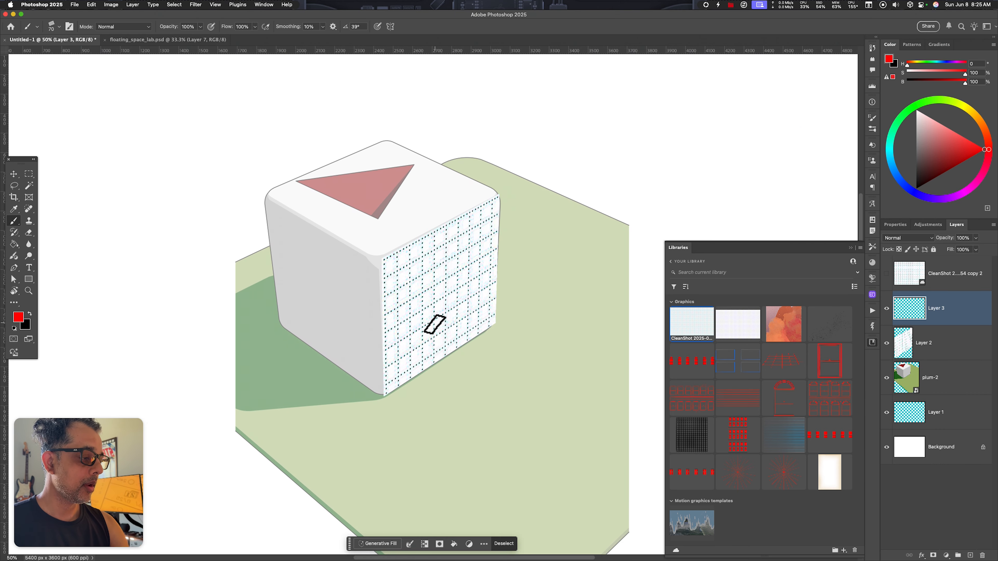
{"action": "mouse_move", "coordinate": [435, 362]}
{"action": "left_mouse_down"}
{"action": "mouse_move", "coordinate": [433, 336]}
{"action": "mouse_move", "coordinate": [436, 355]}
{"action": "mouse_move", "coordinate": [435, 336]}
{"action": "mouse_move", "coordinate": [455, 324]}
{"action": "mouse_move", "coordinate": [456, 348]}
{"action": "left_mouse_up"}
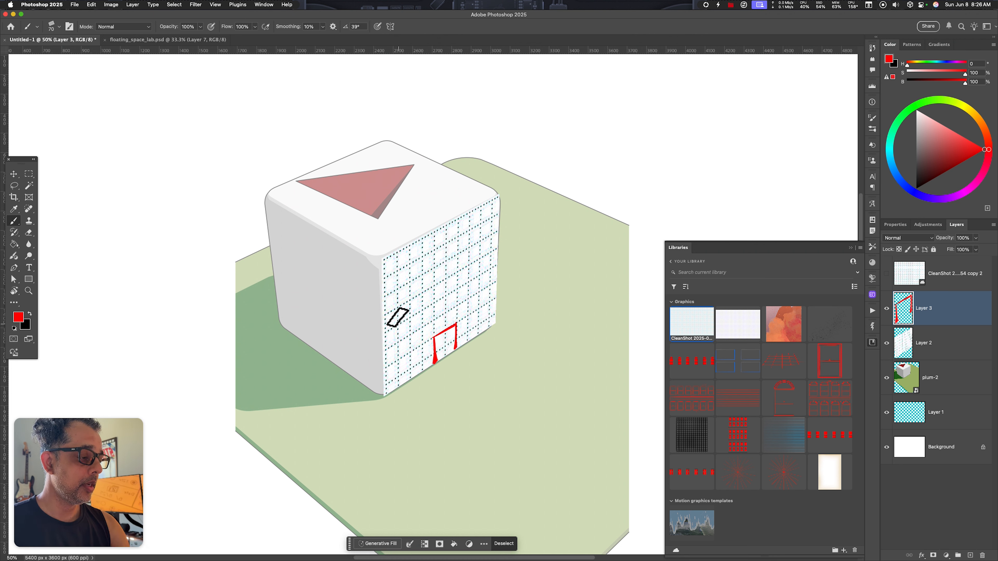
- Sketch three arched red window outlines in perspective across the gridded face and undo the last two strokes
{"action": "mouse_move", "coordinate": [398, 327]}
{"action": "left_mouse_down"}
{"action": "mouse_move", "coordinate": [407, 329]}
{"action": "mouse_move", "coordinate": [398, 340]}
{"action": "left_mouse_up"}
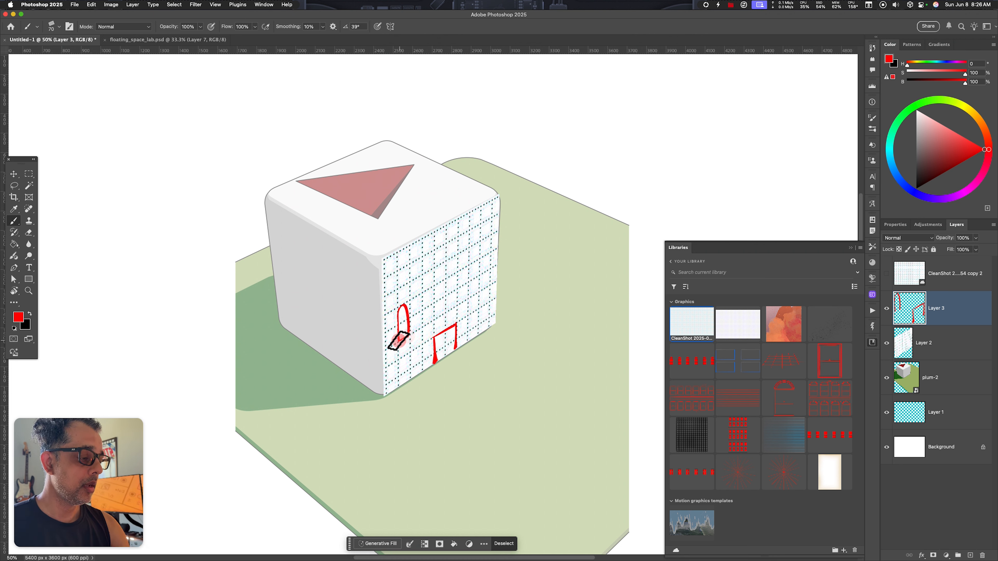
{"action": "left_click_drag", "start_coordinate": [441, 285], "coordinate": [444, 314]}
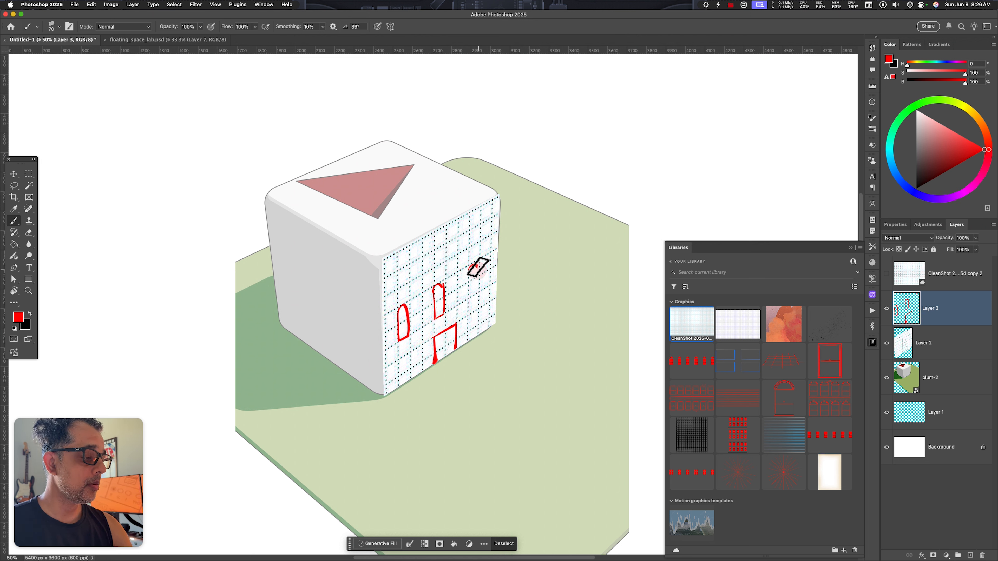
{"action": "left_click_drag", "start_coordinate": [475, 266], "coordinate": [476, 297]}
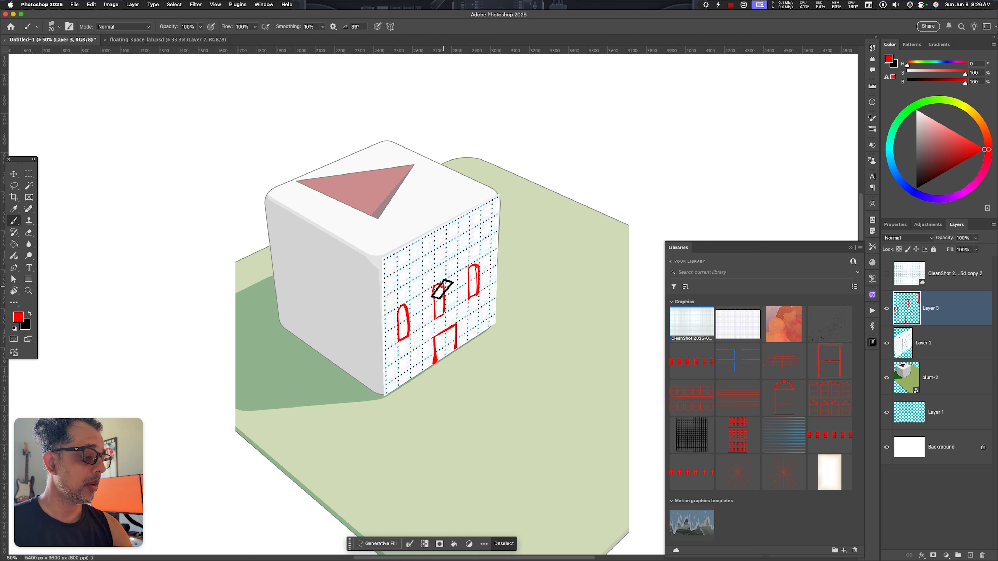
{"action": "key", "text": "super+z"}
{"action": "key", "text": "super+z"}
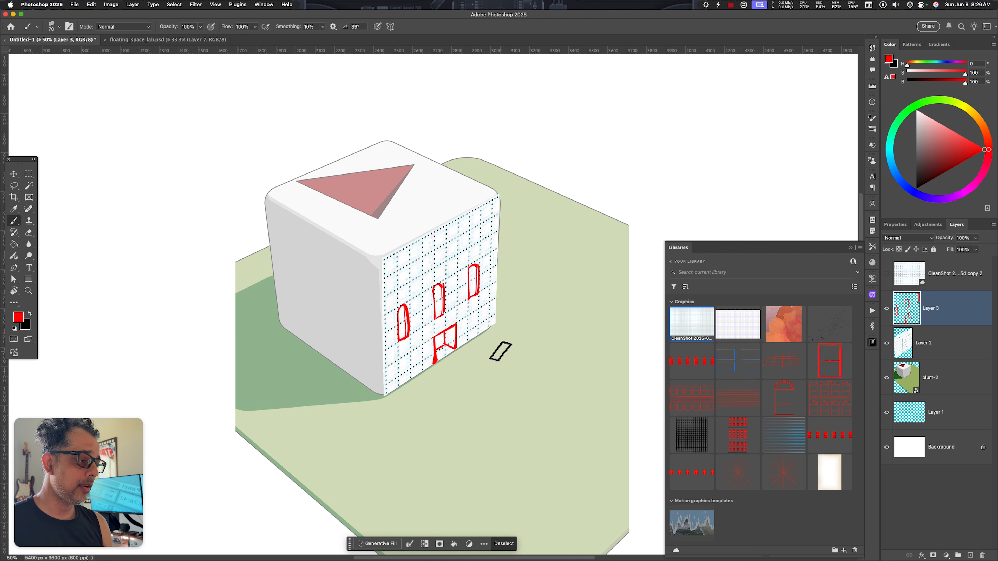
{"action": "scroll", "coordinate": [541, 405], "scroll_direction": "down", "scroll_amount": 2}
{"action": "scroll", "coordinate": [541, 405], "scroll_direction": "right", "scroll_amount": 1}
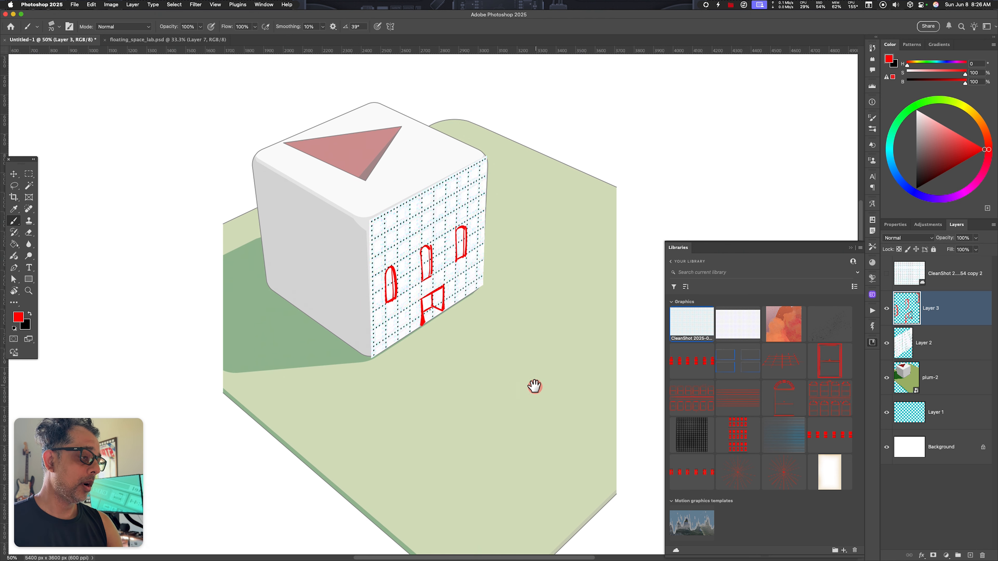